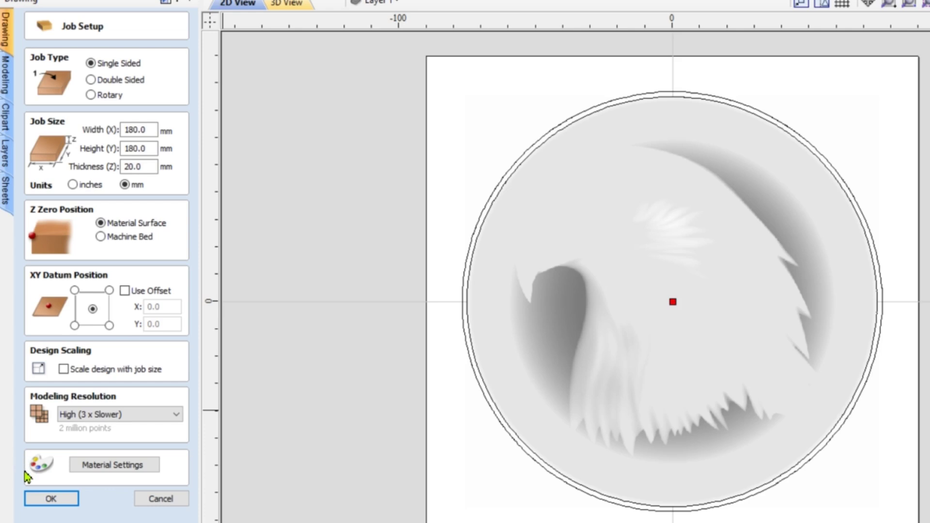
Accept the 180 × 180 × 20 mm single-sided job setup in millimetres
{"action": "left_click", "coordinate": [35, 498]}
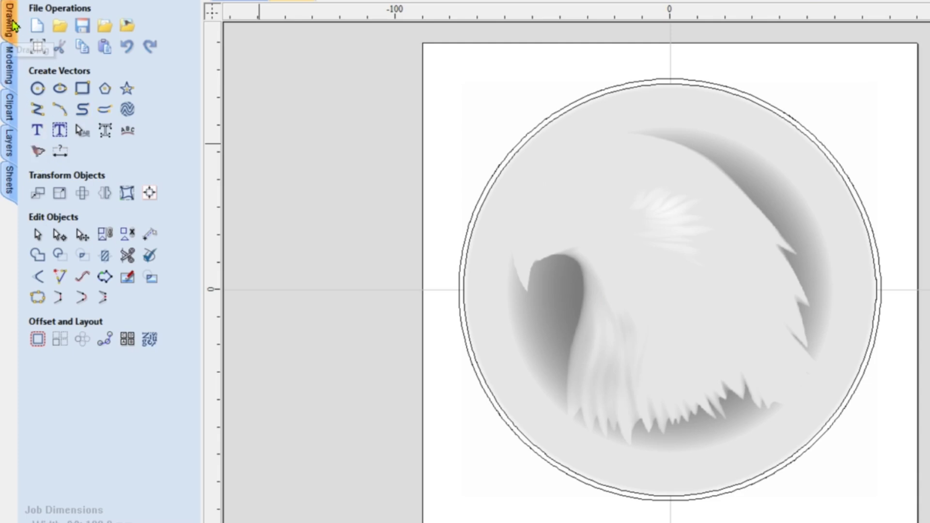
Browse the Animals clipart, then select Eagle_Head-50218-B in the Modeling components list
{"action": "left_click", "coordinate": [9, 109]}
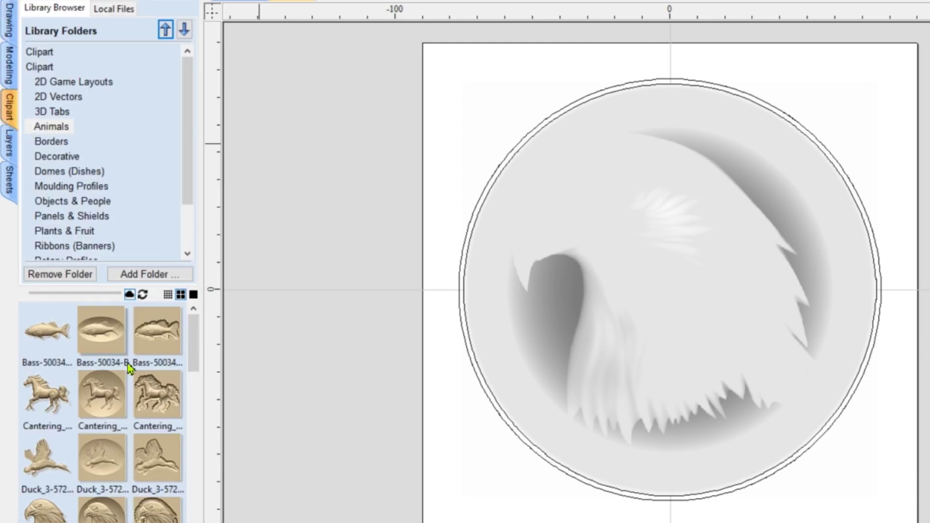
{"action": "mouse_move", "coordinate": [197, 320]}
{"action": "left_mouse_down"}
{"action": "mouse_move", "coordinate": [193, 358]}
{"action": "mouse_move", "coordinate": [191, 333]}
{"action": "left_mouse_up"}
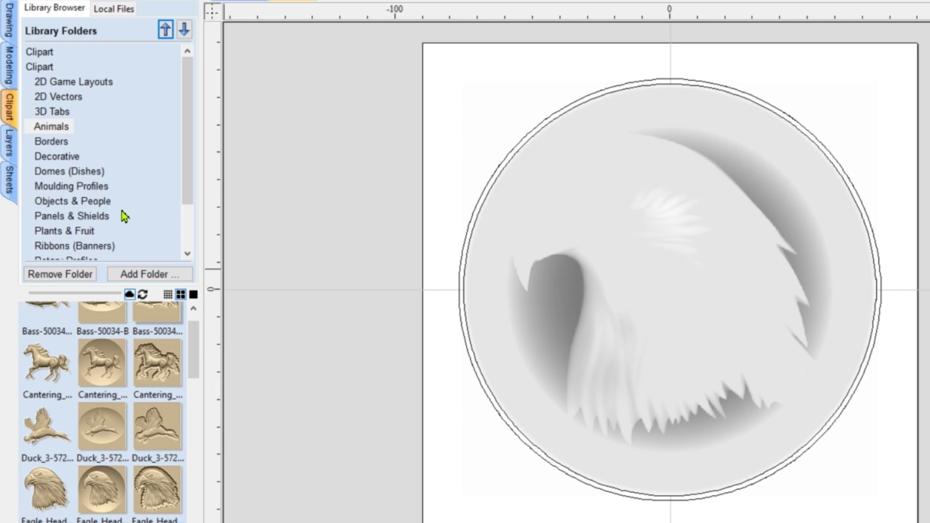
{"action": "left_click", "coordinate": [12, 71]}
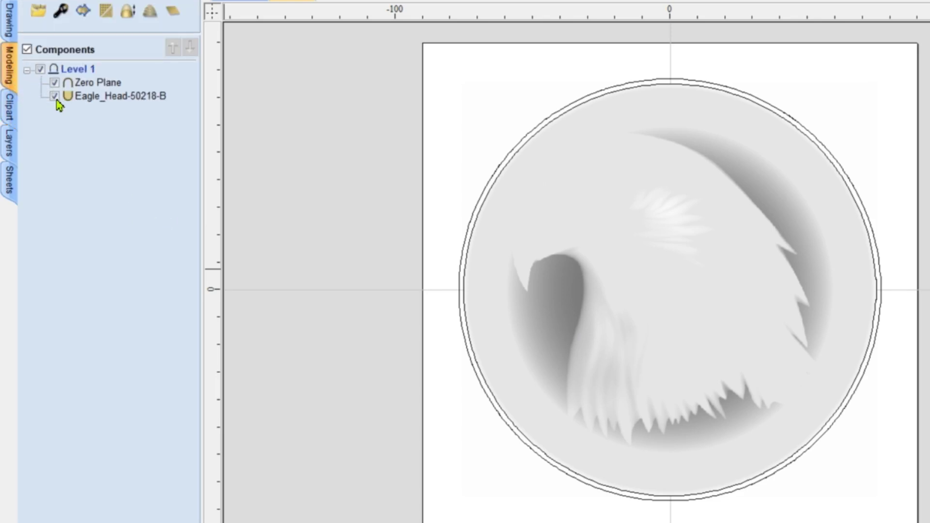
{"action": "left_click", "coordinate": [93, 96]}
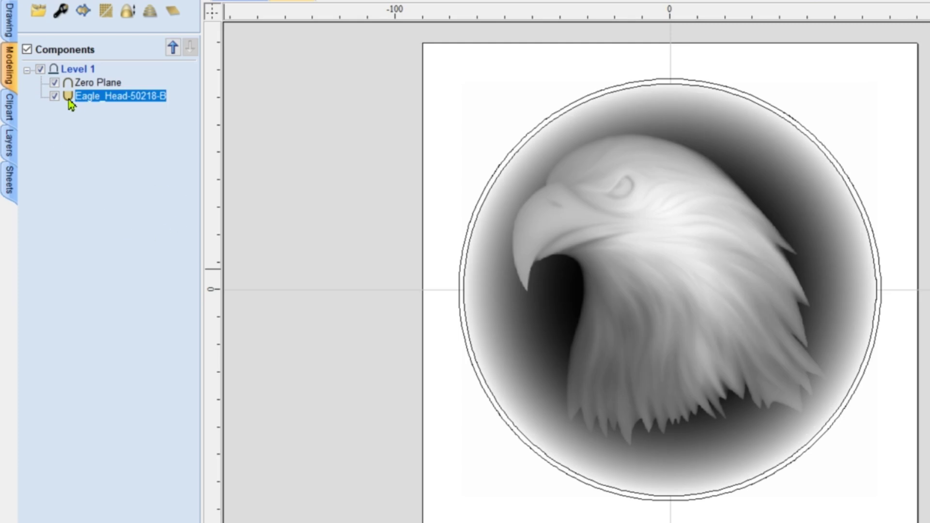
{"action": "mouse_move", "coordinate": [68, 100]}
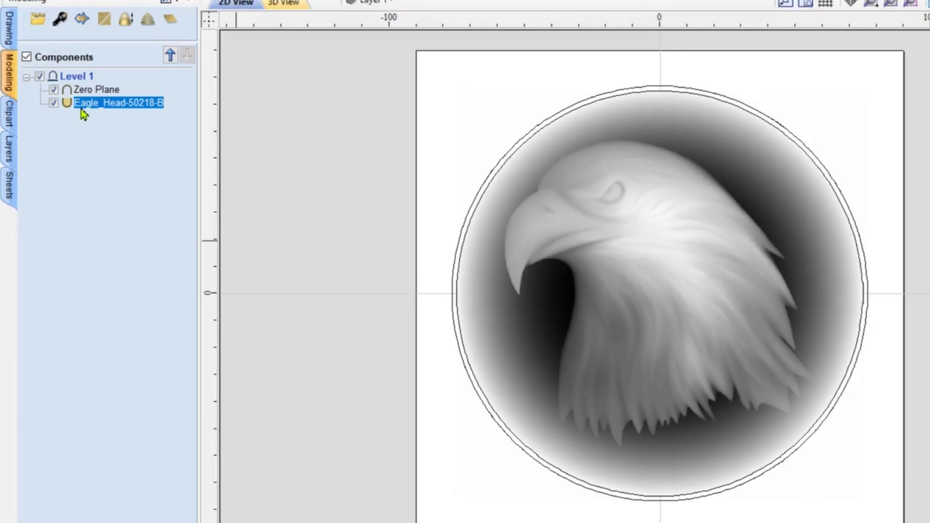
{"action": "mouse_move", "coordinate": [154, 97]}
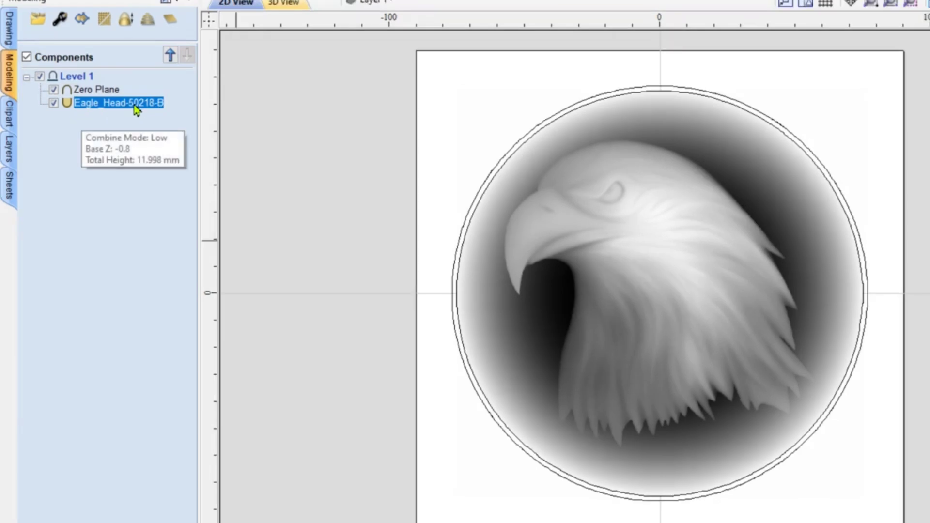
Change Eagle_Head-50218-B's base height from -0.8 to 0 mm in Component Properties
{"action": "double_click", "coordinate": [89, 104]}
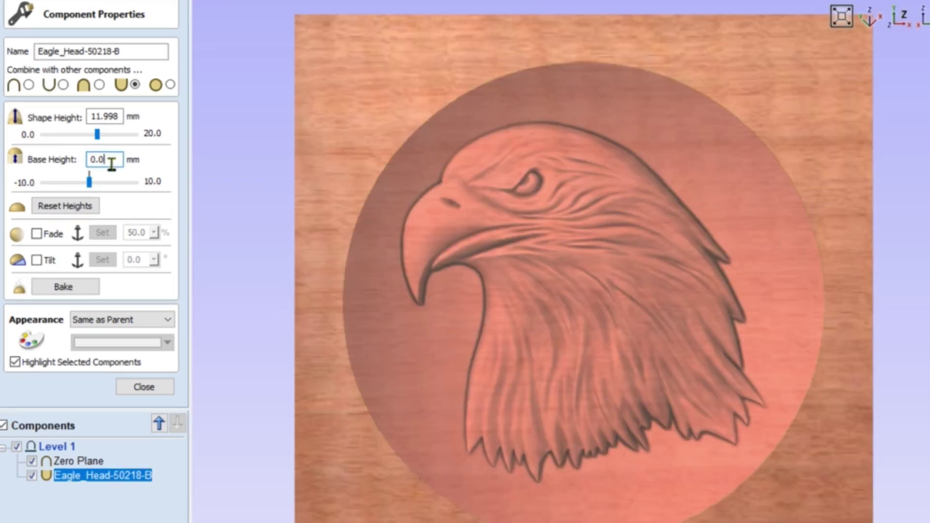
{"action": "left_click_drag", "start_coordinate": [117, 160], "coordinate": [87, 160]}
{"action": "type", "text": "0"}
{"action": "key", "text": "Return"}
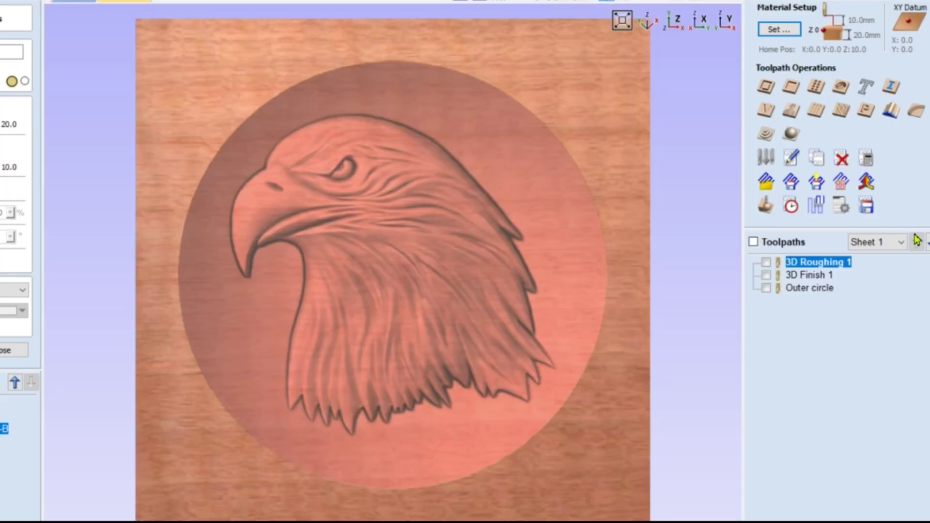
{"action": "double_click", "coordinate": [811, 268]}
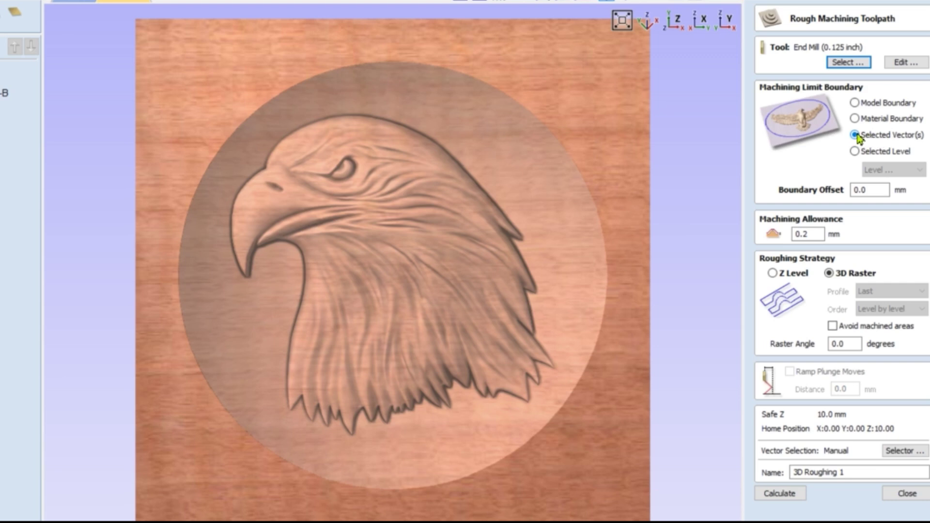
Raise 3D Roughing 1's machining allowance to 1 mm and recalculate, accepting the allowance warning
{"action": "key", "text": "F2"}
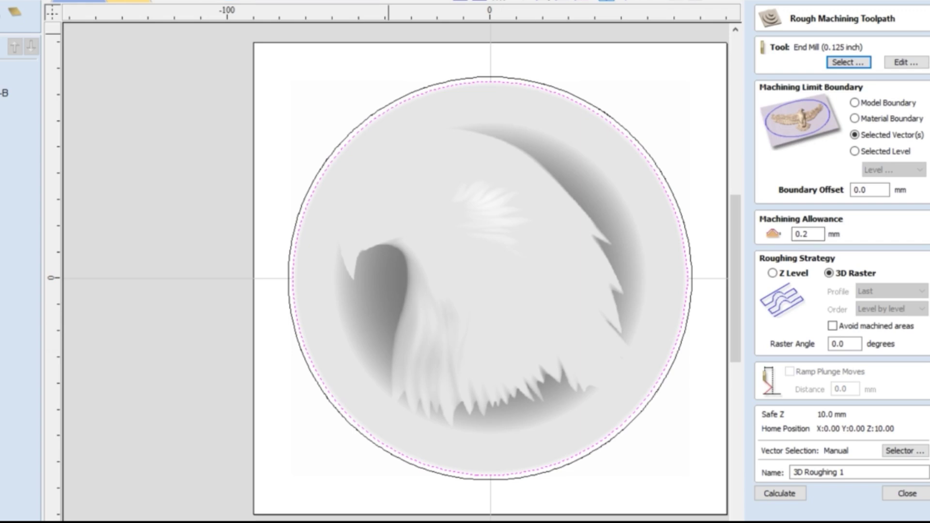
{"action": "key", "text": "F3"}
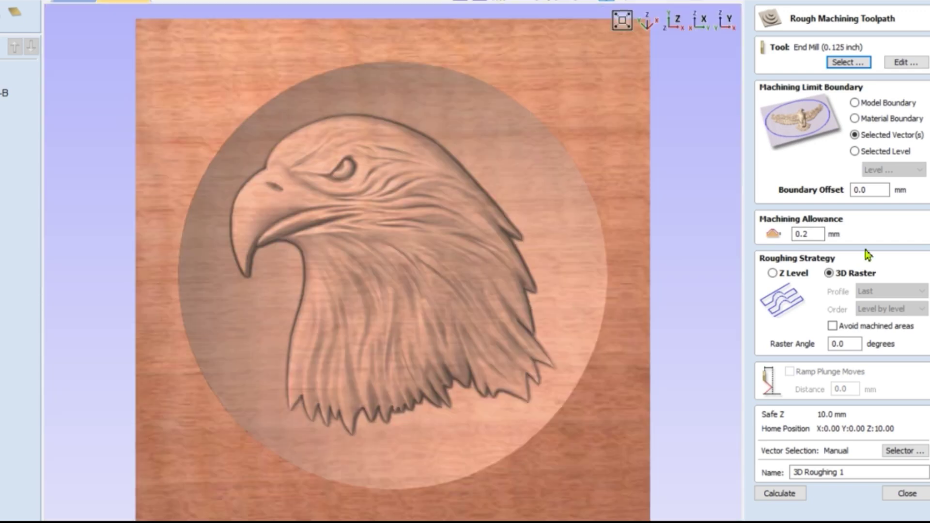
{"action": "left_click", "coordinate": [821, 233]}
{"action": "double_click", "coordinate": [818, 234]}
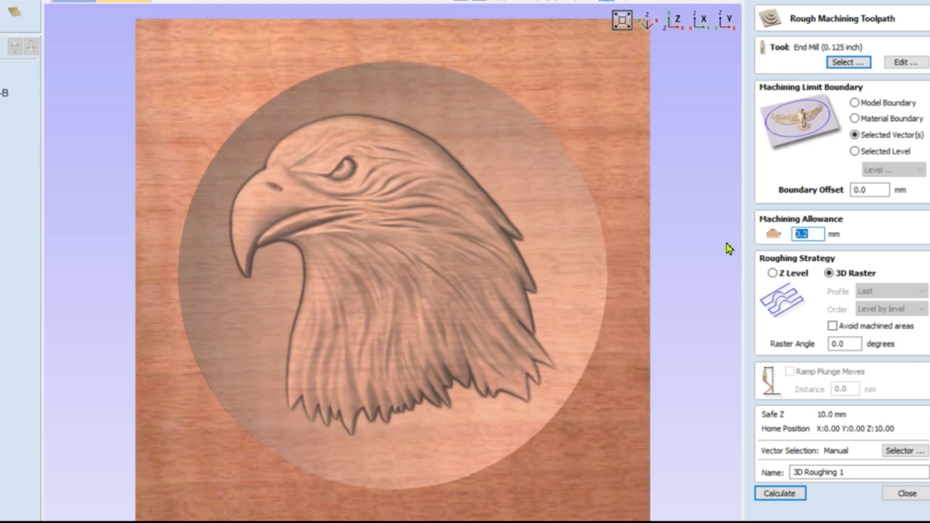
{"action": "type", "text": "1"}
{"action": "left_click", "coordinate": [780, 493]}
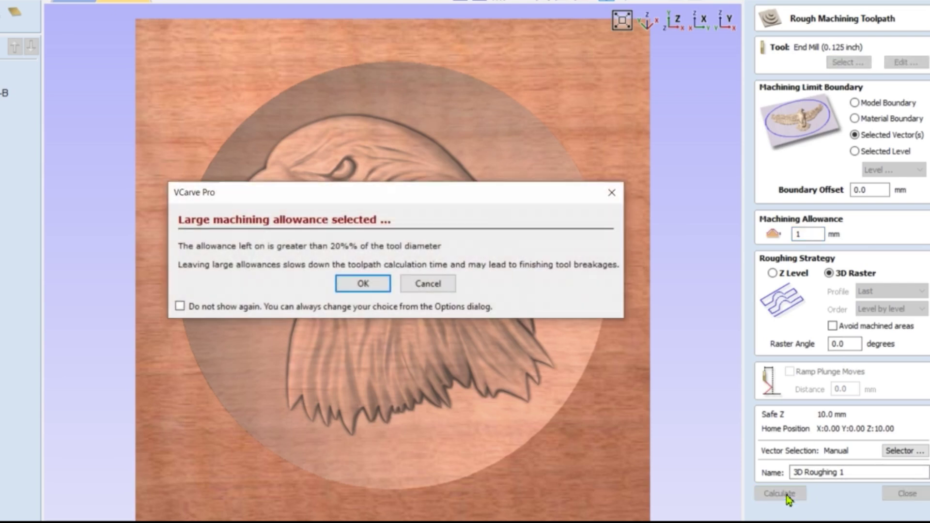
{"action": "left_click", "coordinate": [353, 286]}
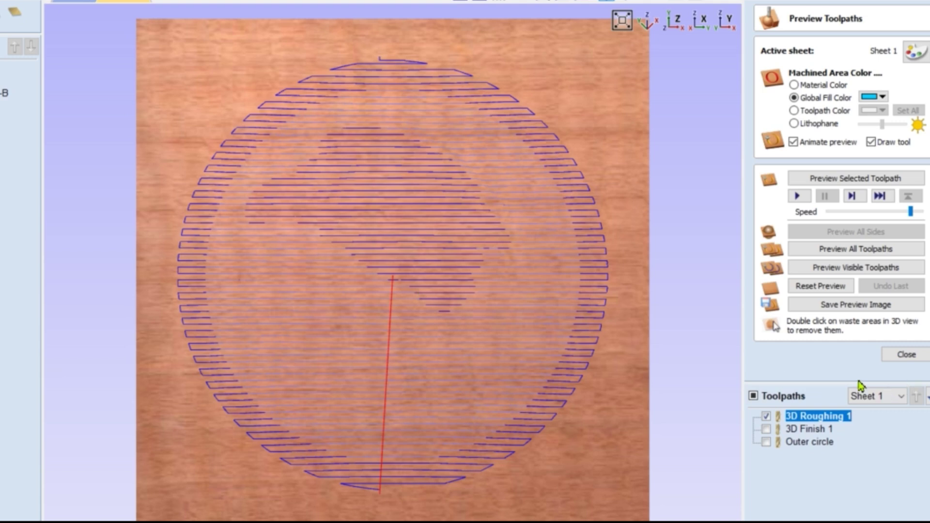
Play the 1 mm-allowance roughing simulation on the dish, then close the preview
{"action": "left_click", "coordinate": [797, 196]}
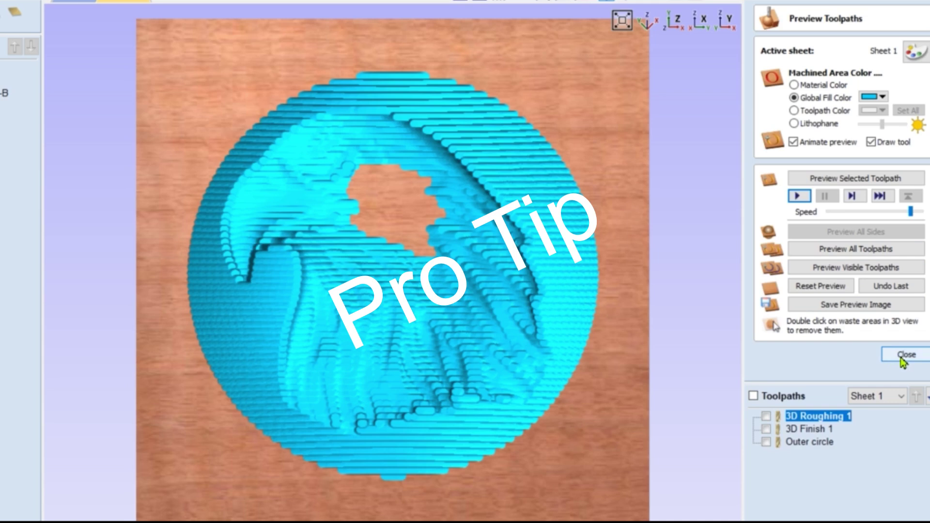
{"action": "left_click", "coordinate": [886, 355]}
Return 3D Roughing 1 to a 0.2 mm allowance, recalculate, and replay the simulation from reset
{"action": "double_click", "coordinate": [813, 268]}
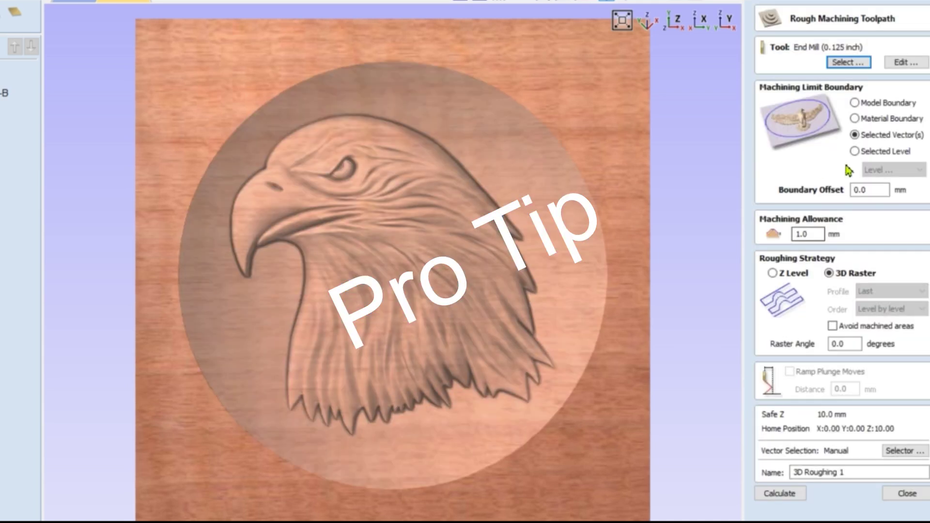
{"action": "left_click_drag", "start_coordinate": [821, 234], "coordinate": [782, 236]}
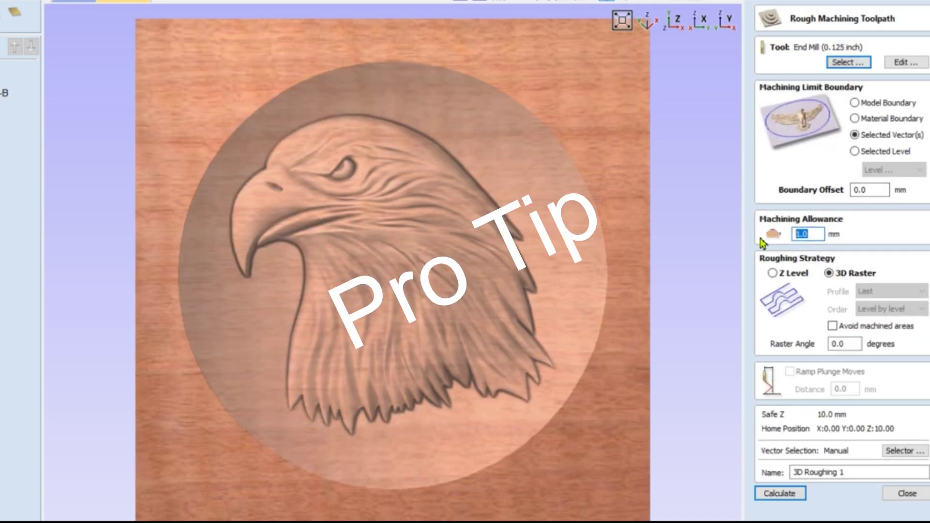
{"action": "type", "text": "0.2"}
{"action": "left_click", "coordinate": [776, 493]}
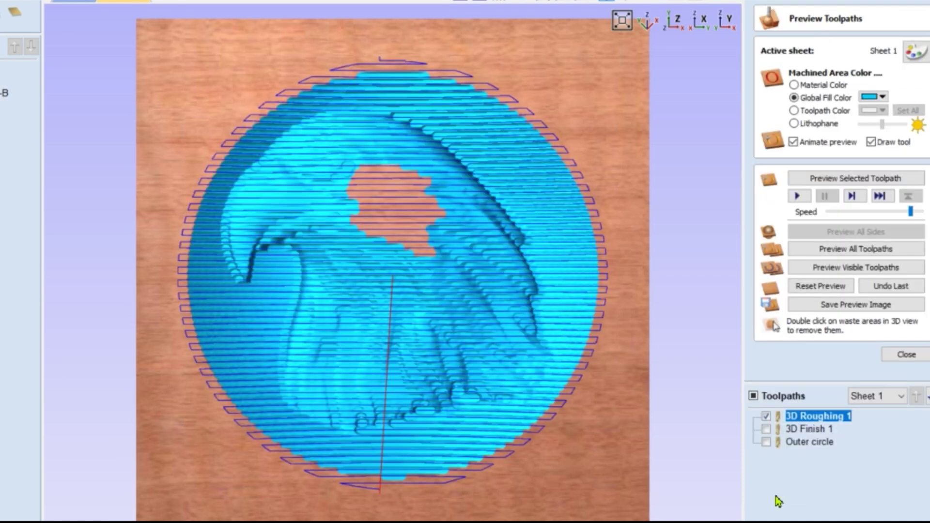
{"action": "left_click", "coordinate": [823, 286]}
{"action": "left_click", "coordinate": [799, 199]}
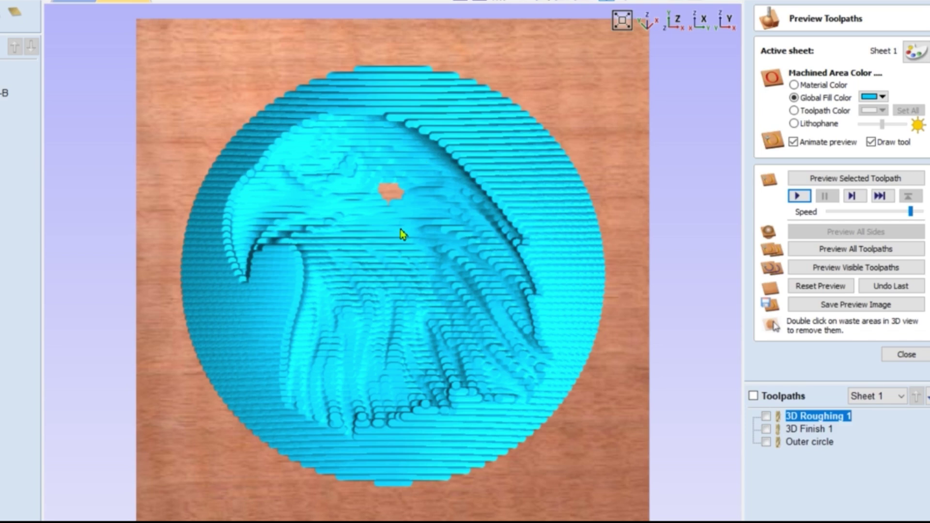
Lower the eagle component's shape height from 11.998 mm to 10 mm
{"action": "left_click", "coordinate": [897, 357]}
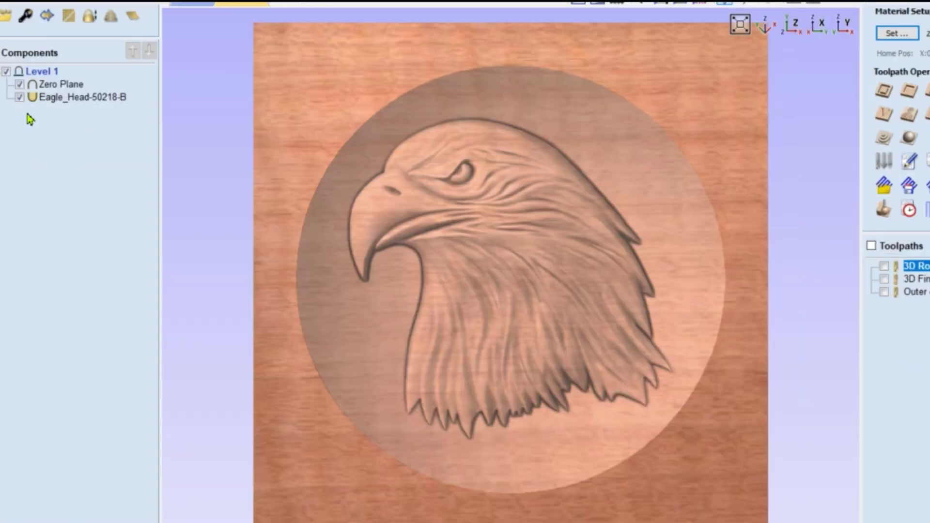
{"action": "double_click", "coordinate": [80, 98]}
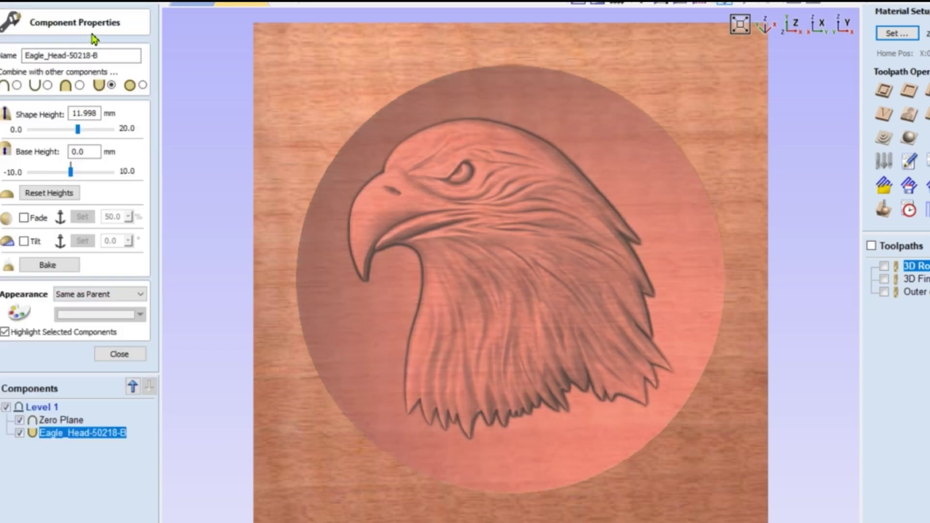
{"action": "double_click", "coordinate": [99, 115]}
{"action": "type", "text": "10"}
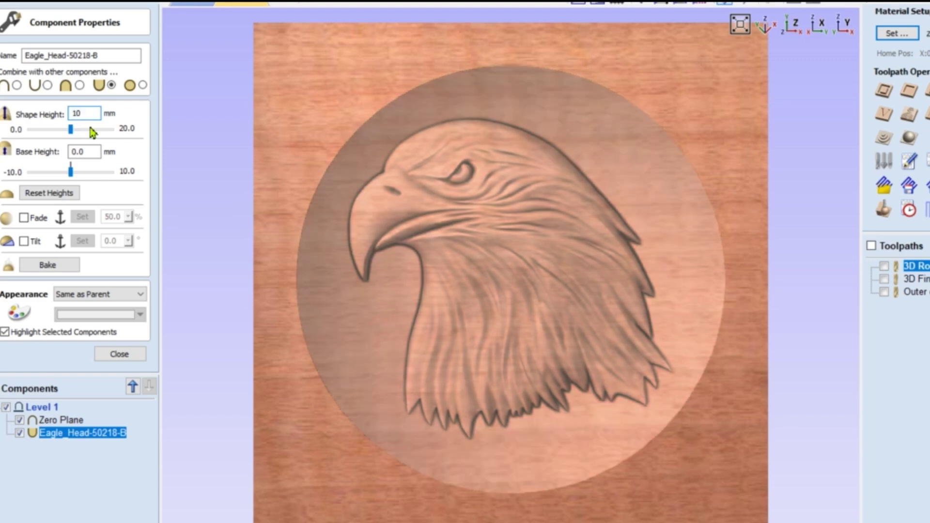
{"action": "key", "text": "Return"}
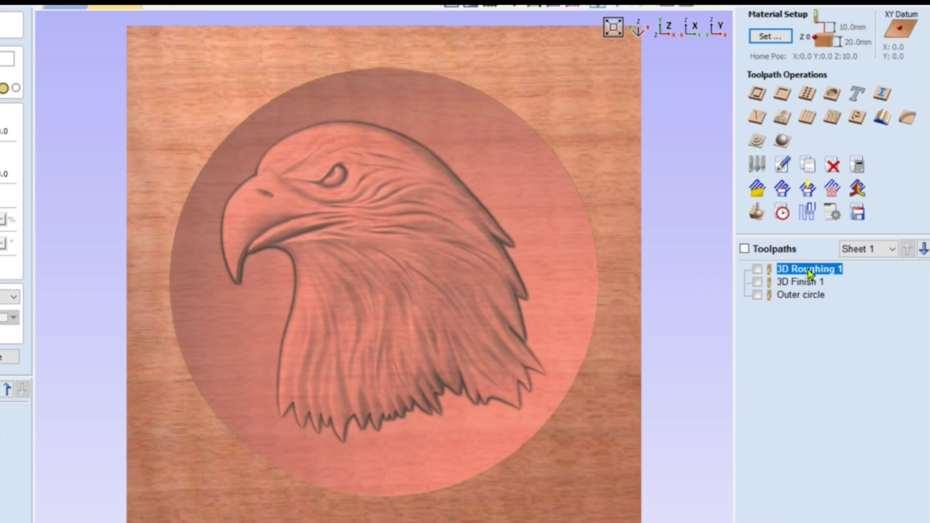
{"action": "double_click", "coordinate": [920, 265]}
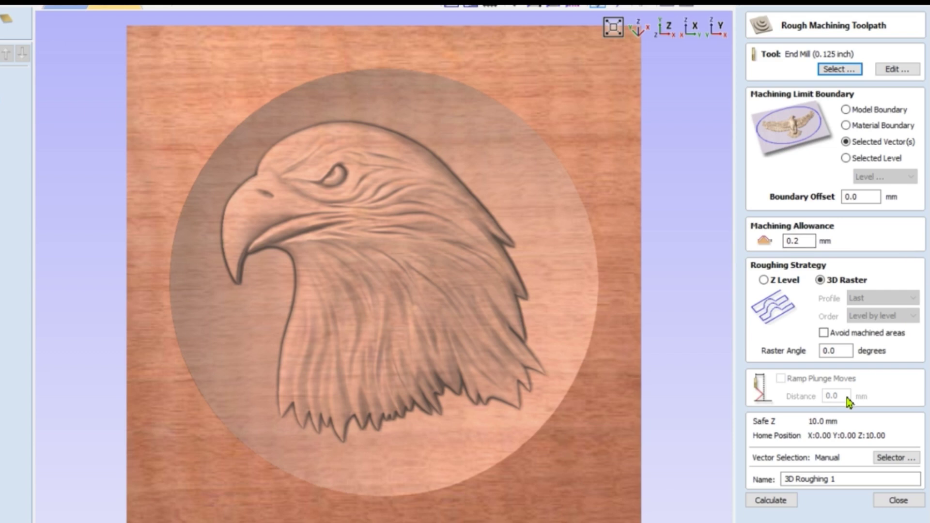
Recalculate 3D Roughing 1 for the 10 mm eagle, replay its simulation, then close the preview
{"action": "left_click", "coordinate": [773, 504]}
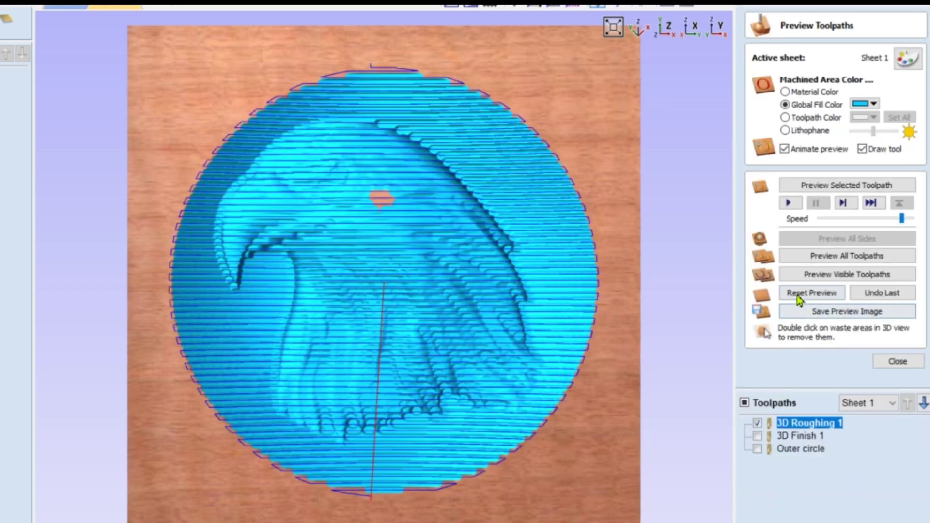
{"action": "left_click", "coordinate": [797, 294]}
{"action": "left_click", "coordinate": [789, 204]}
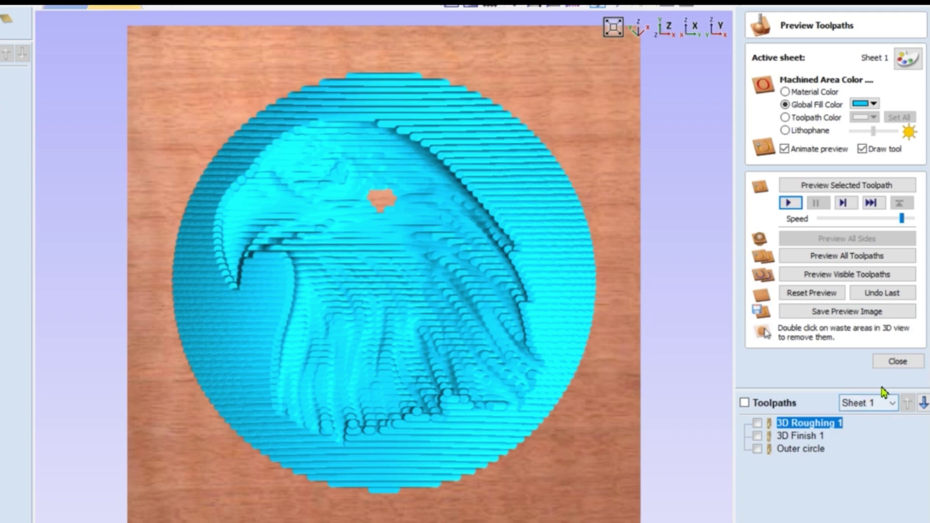
{"action": "left_click", "coordinate": [897, 361]}
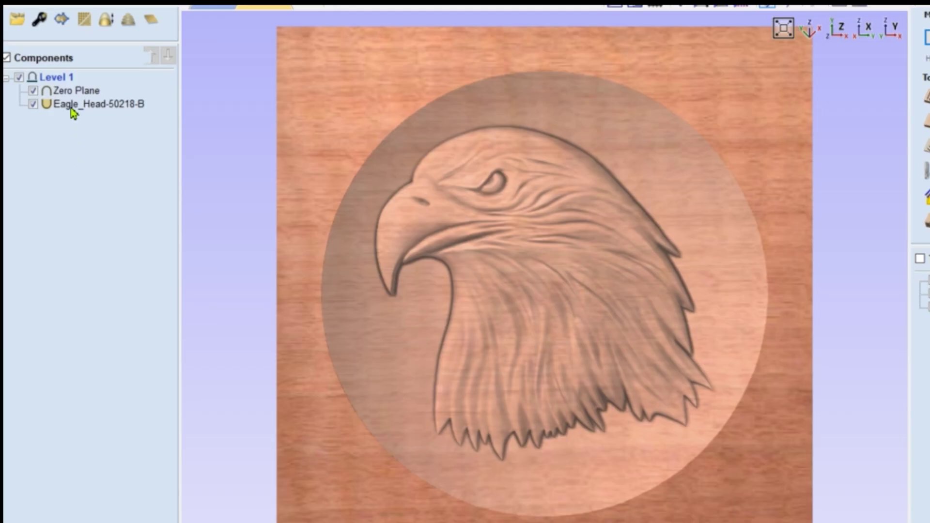
Reopen the eagle's properties and inspect the 10 mm relief from isometric, edge-on and top views
{"action": "double_click", "coordinate": [71, 107]}
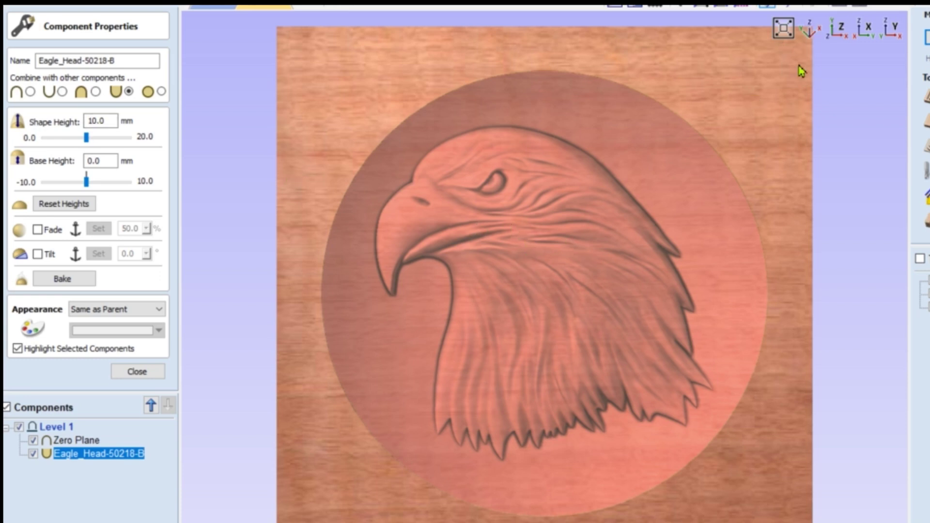
{"action": "left_click", "coordinate": [807, 35]}
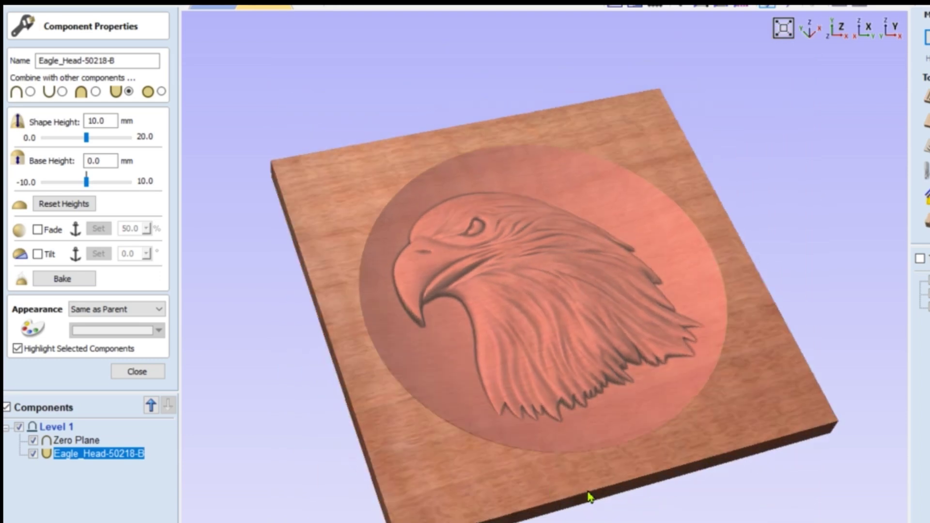
{"action": "left_click_drag", "start_coordinate": [588, 496], "coordinate": [494, 329]}
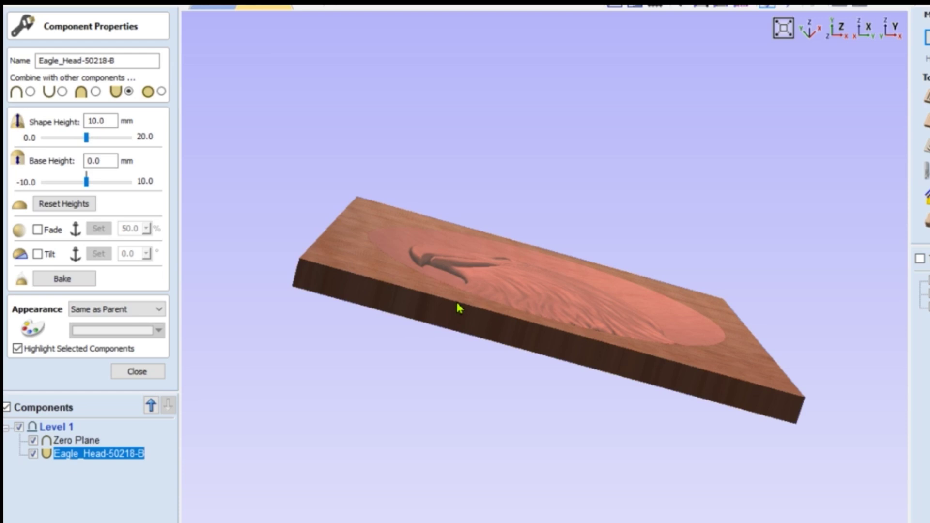
{"action": "left_click", "coordinate": [809, 32]}
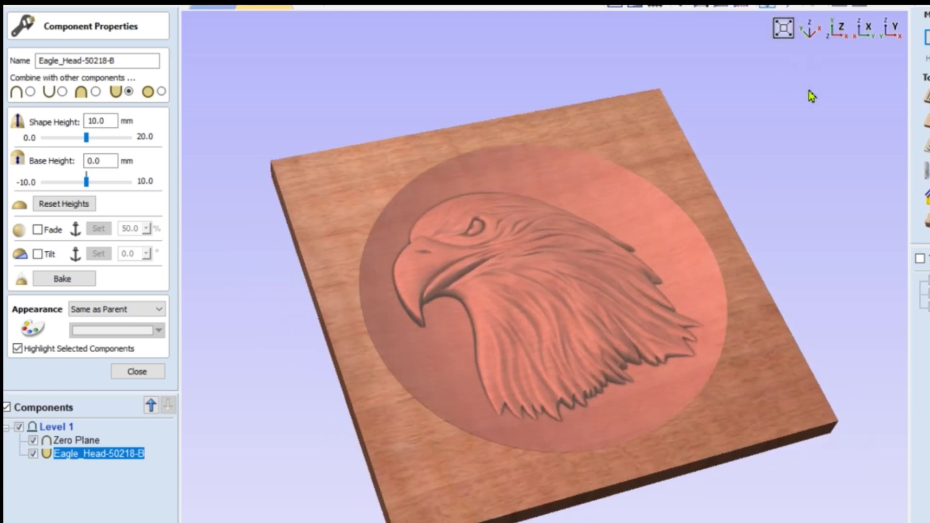
{"action": "left_click", "coordinate": [838, 29]}
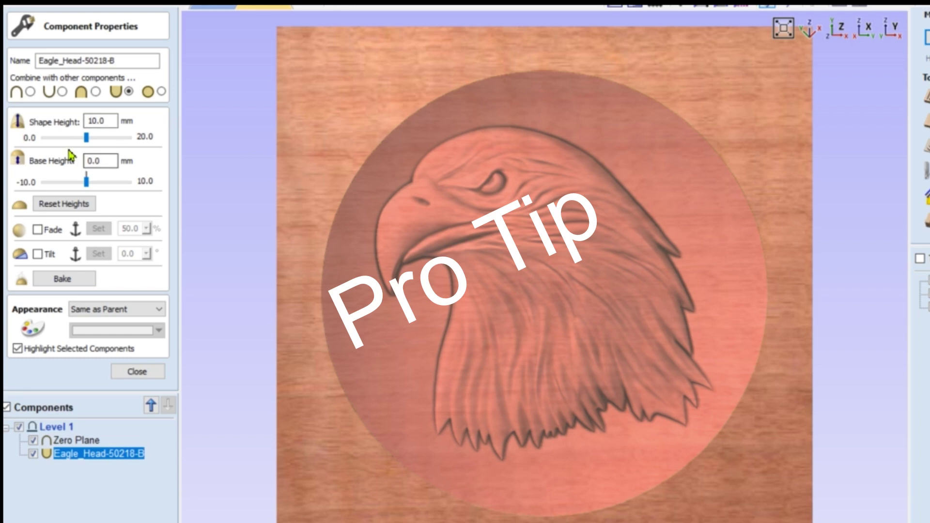
Reset the eagle's heights to restore 11.998 mm shape height, then apply a -0.8 mm base height
{"action": "left_click", "coordinate": [60, 206]}
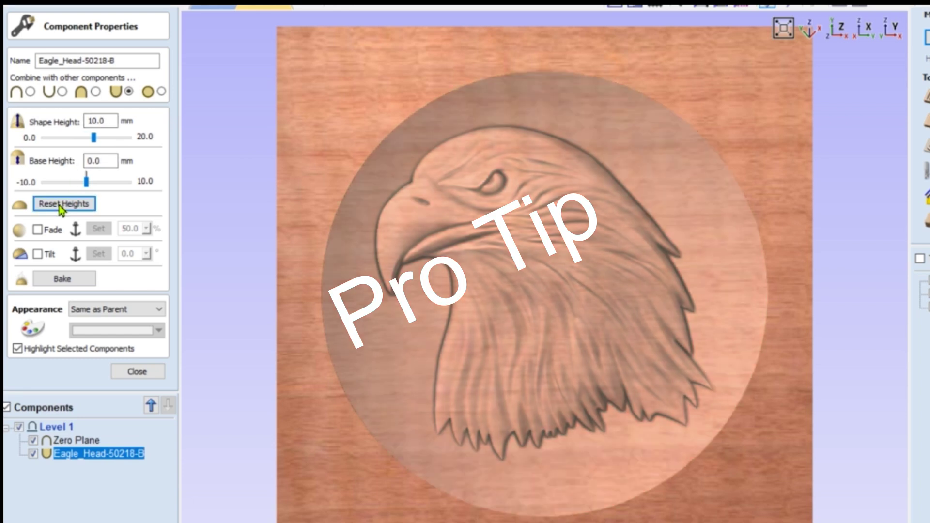
{"action": "left_click", "coordinate": [61, 207]}
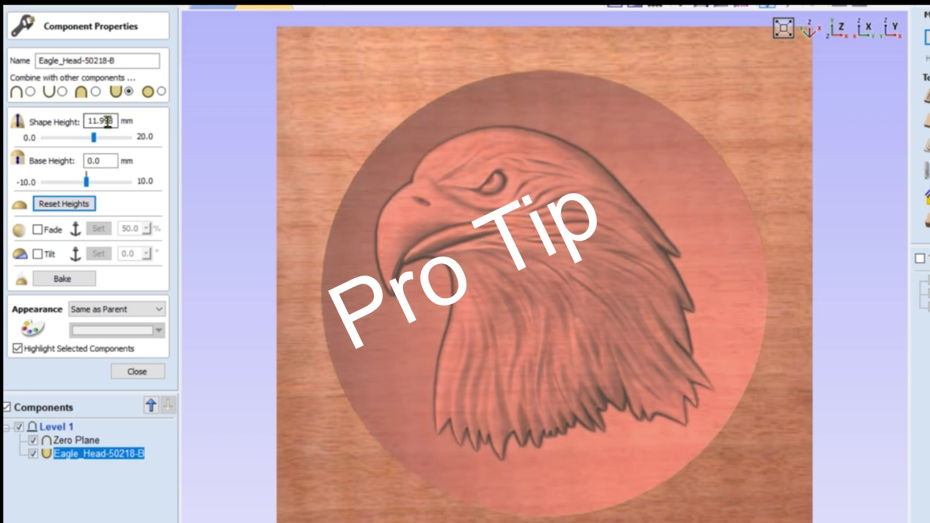
{"action": "double_click", "coordinate": [104, 162]}
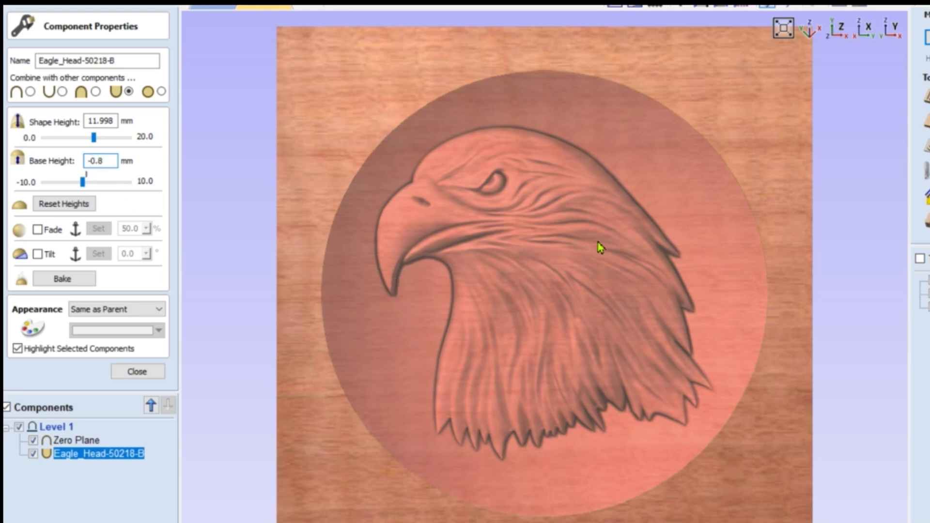
{"action": "key", "text": "Return"}
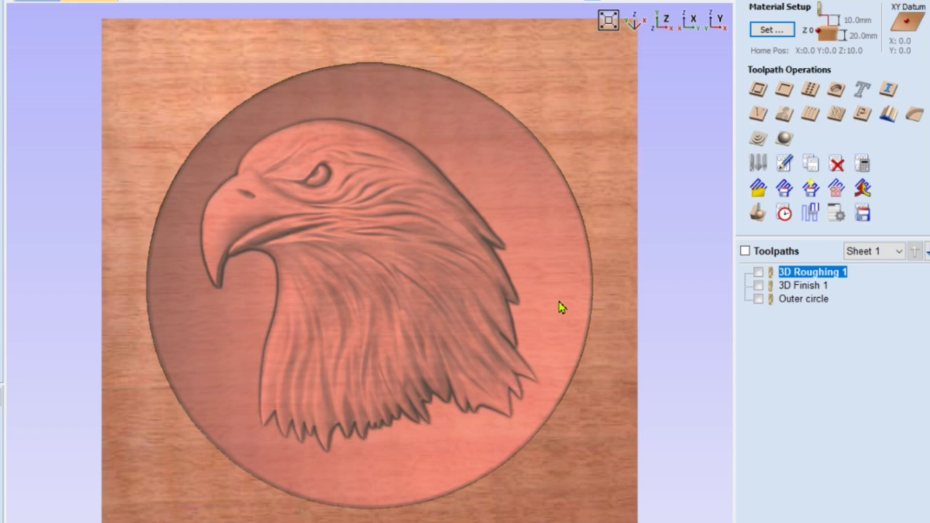
Recalculate 3D Roughing 1 with machining allowance enabled, then reset and replay its preview
{"action": "double_click", "coordinate": [802, 276]}
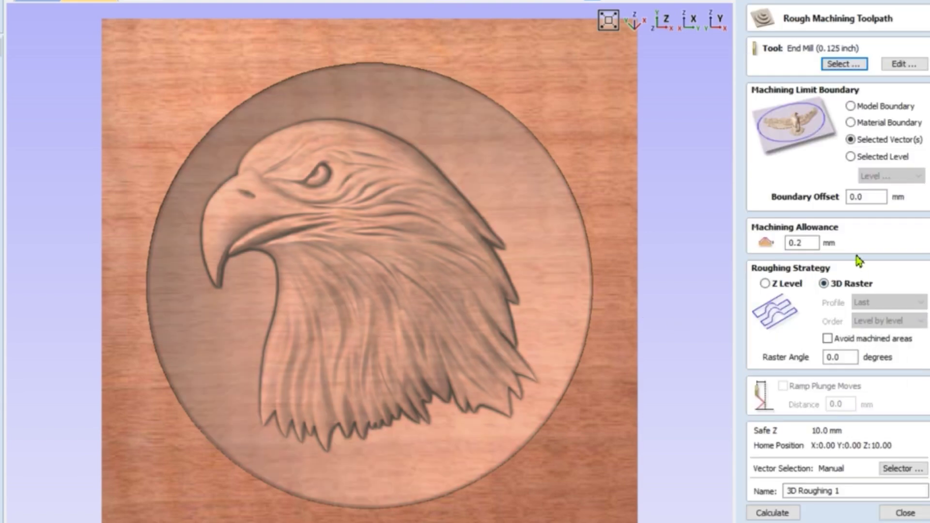
{"action": "left_click", "coordinate": [790, 242]}
{"action": "left_click", "coordinate": [779, 514]}
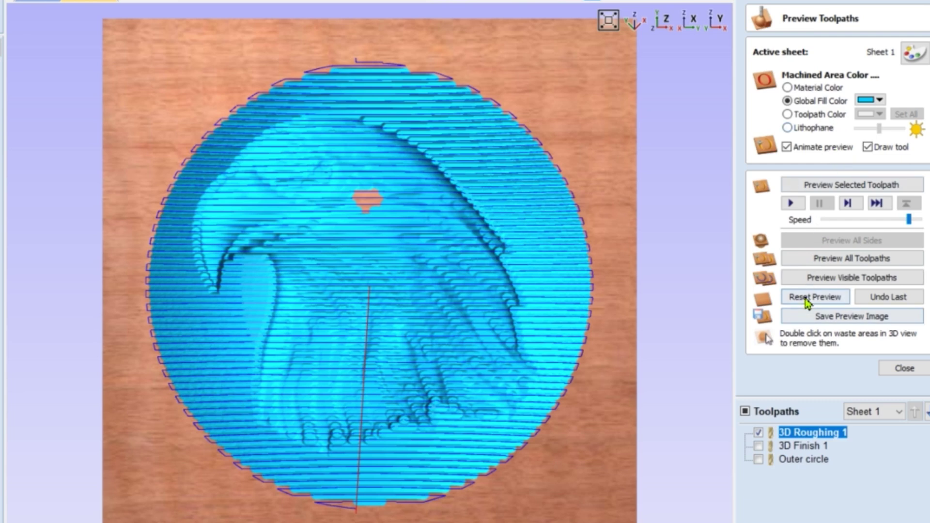
{"action": "left_click", "coordinate": [806, 300]}
{"action": "left_click", "coordinate": [793, 204]}
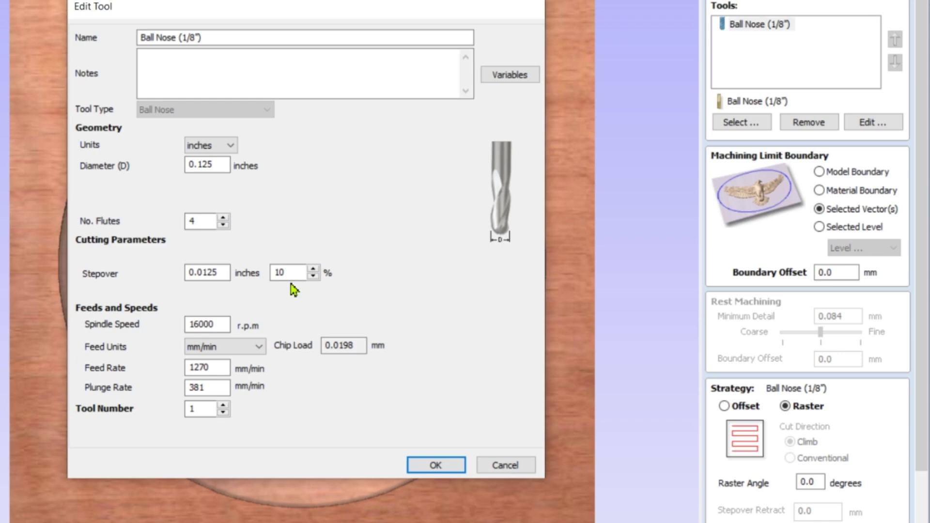
Confirm the 1/8" Ball Nose tool at 16000 rpm spindle speed and 1270 mm/min feed
{"action": "left_click", "coordinate": [208, 323]}
{"action": "left_click", "coordinate": [216, 370]}
{"action": "left_click", "coordinate": [426, 467]}
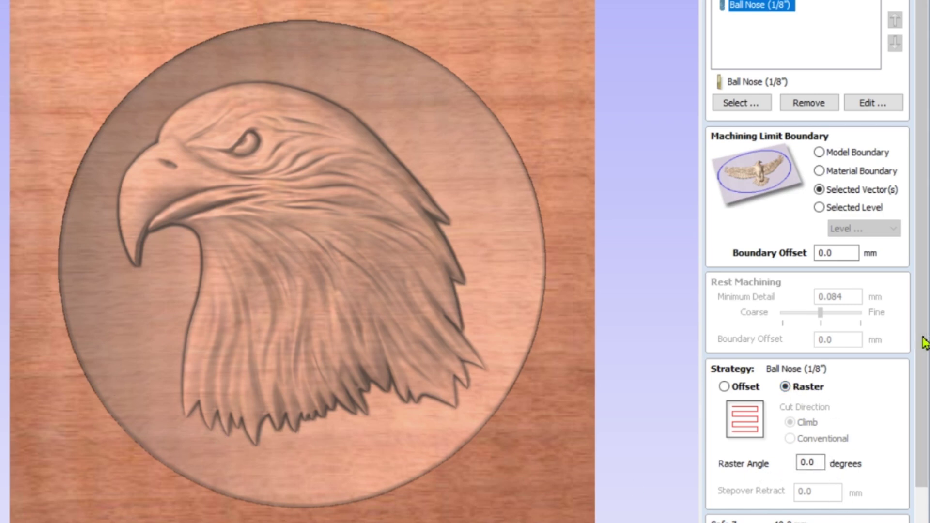
{"action": "scroll", "coordinate": [923, 339], "scroll_direction": "down", "scroll_amount": 3}
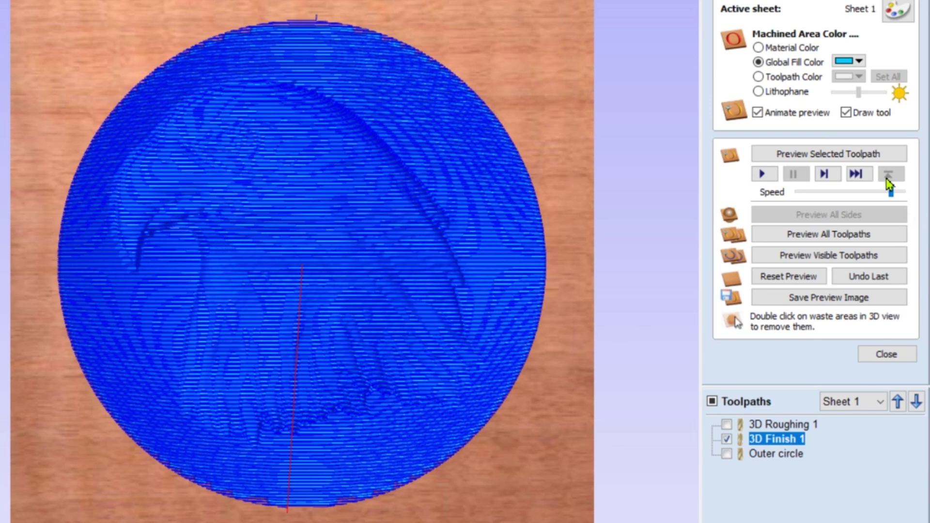
Preview 3D Finish 1 at maximum speed and orbit the finished eagle relief to inspect it
{"action": "left_click_drag", "start_coordinate": [890, 192], "coordinate": [915, 194]}
{"action": "left_click", "coordinate": [764, 175]}
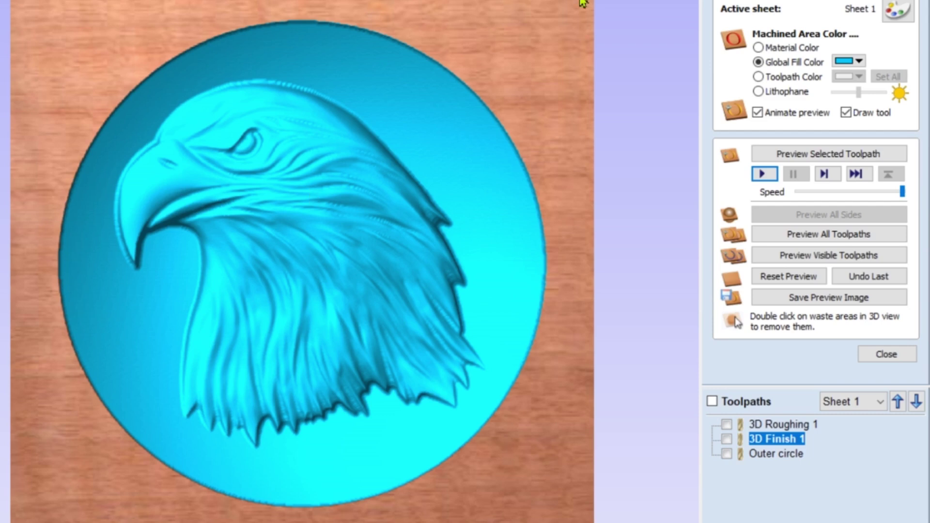
{"action": "key", "text": "0"}
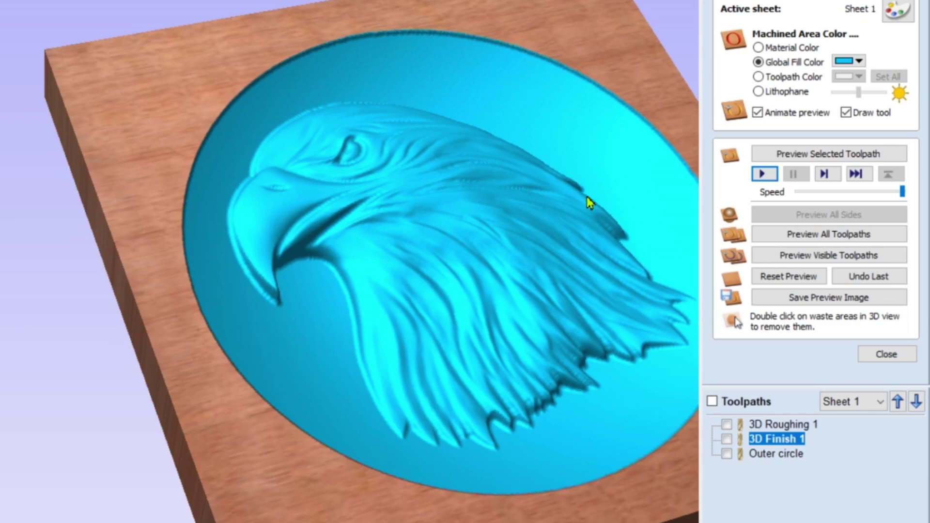
{"action": "scroll", "coordinate": [576, 197], "scroll_direction": "up", "scroll_amount": 6}
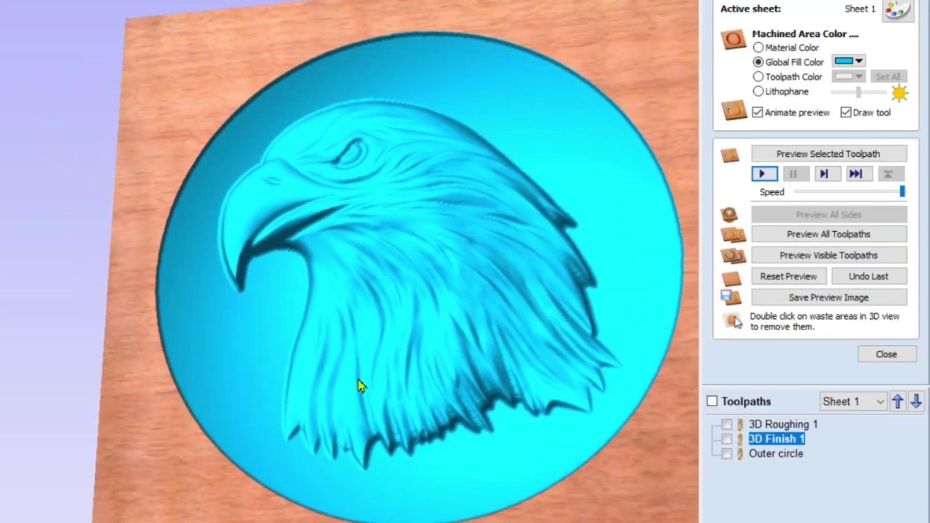
{"action": "left_click_drag", "start_coordinate": [400, 276], "coordinate": [433, 315]}
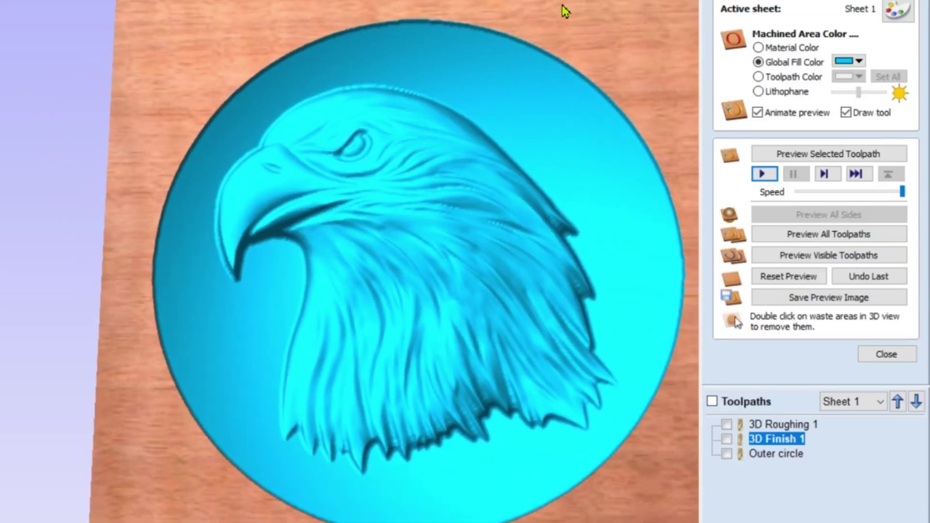
{"action": "scroll", "coordinate": [449, 241], "scroll_direction": "down", "scroll_amount": 2}
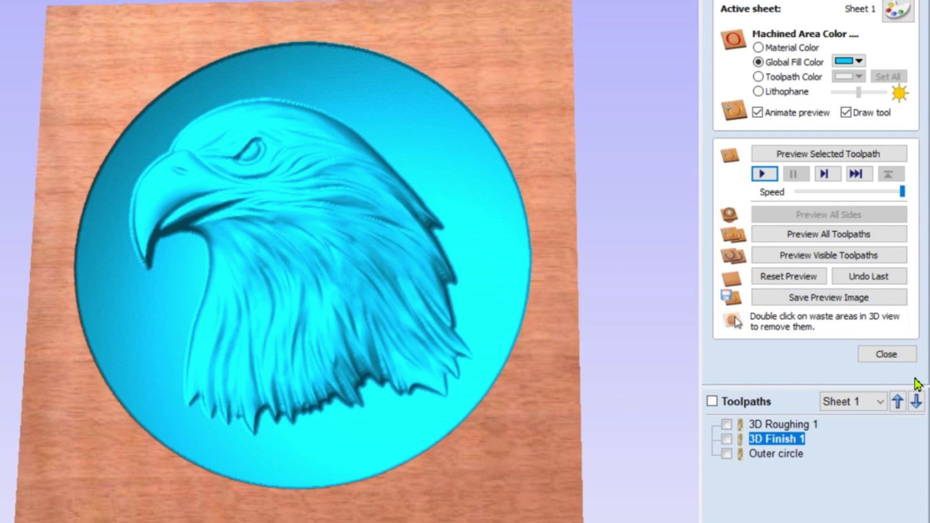
Close the toolpath preview and return to the 2D design view
{"action": "left_click", "coordinate": [883, 356]}
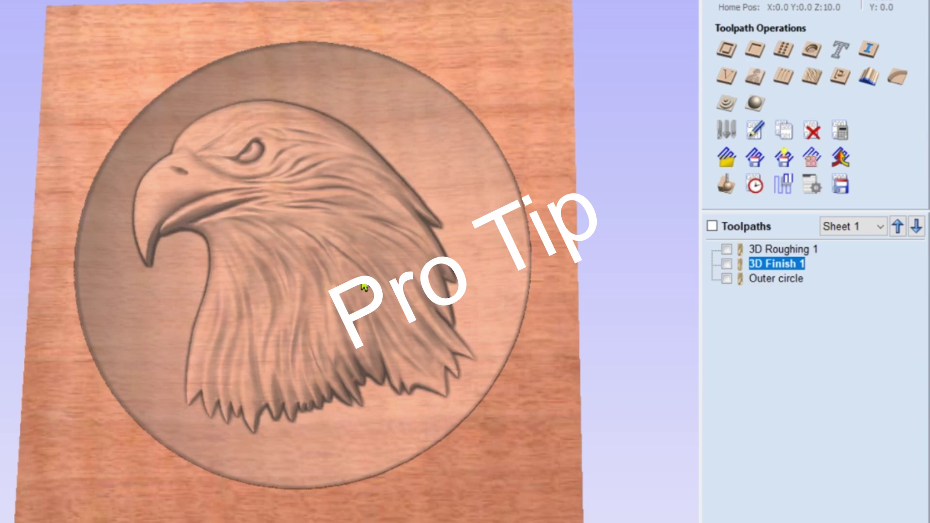
{"action": "left_click_drag", "start_coordinate": [365, 289], "coordinate": [392, 286]}
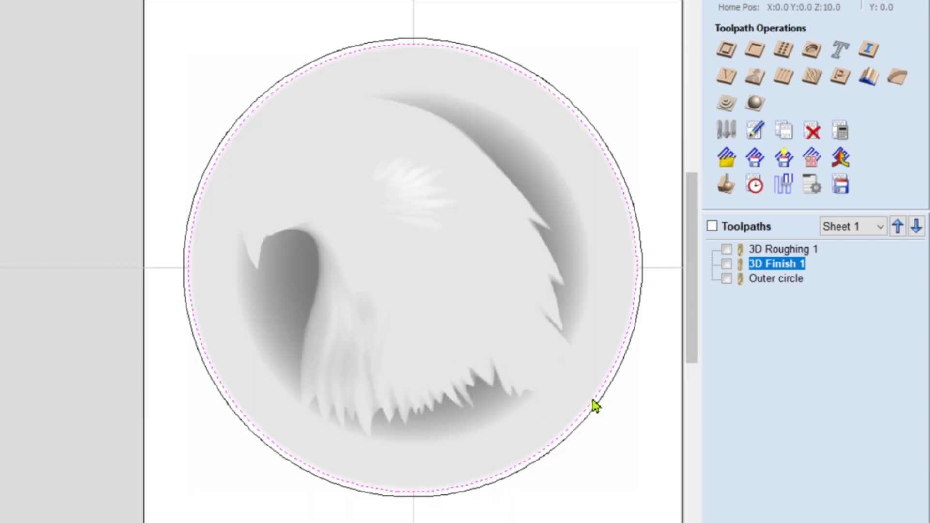
{"action": "left_click", "coordinate": [772, 280]}
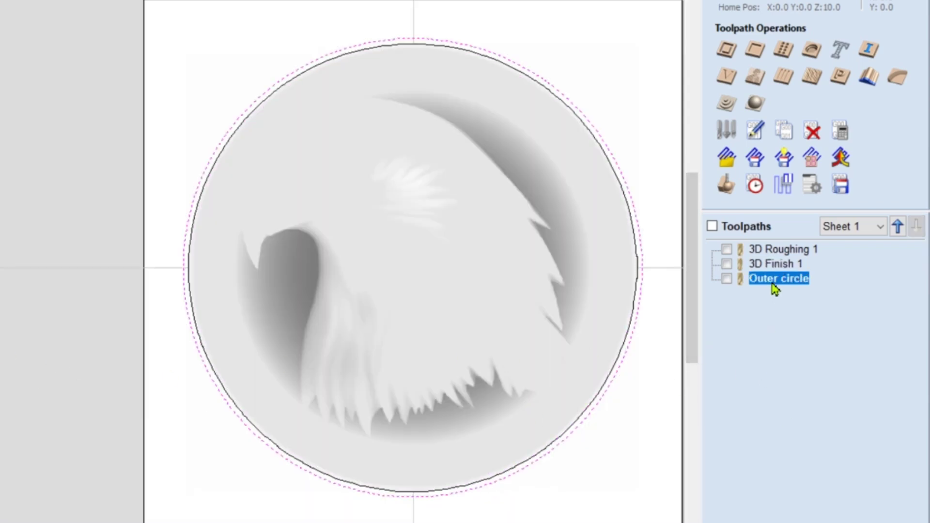
{"action": "left_click", "coordinate": [759, 265]}
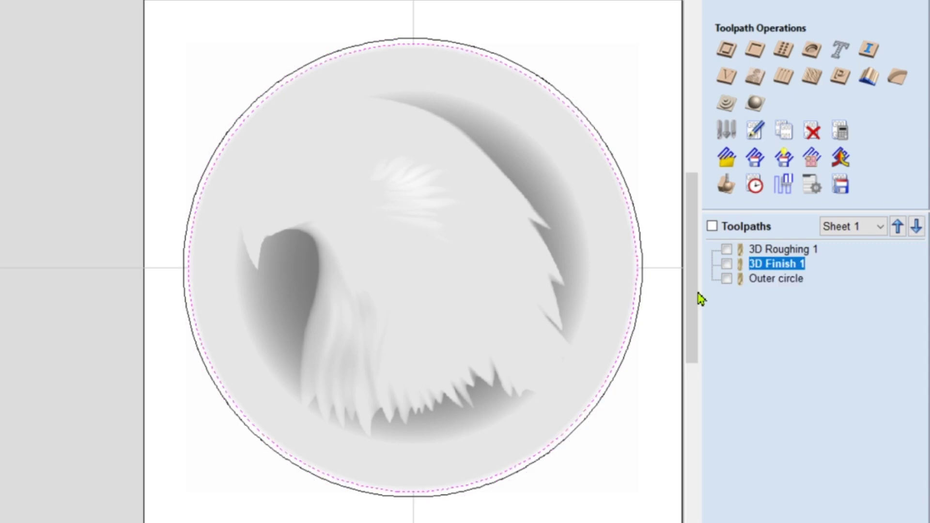
{"action": "left_click", "coordinate": [636, 313]}
{"action": "key", "text": "Escape"}
{"action": "left_click", "coordinate": [780, 284]}
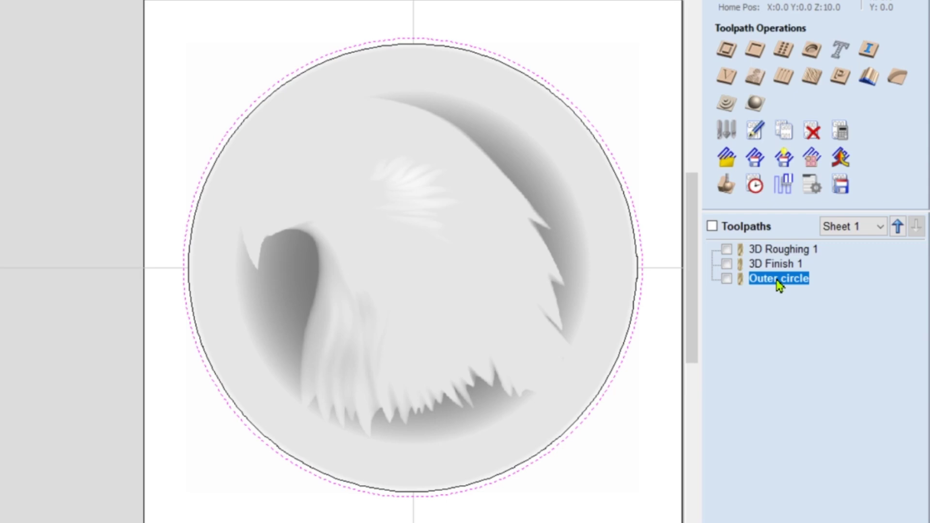
Review the Outer circle profile settings (Cut Depth 1.3, Inside/Left) and play its preview
{"action": "double_click", "coordinate": [779, 285]}
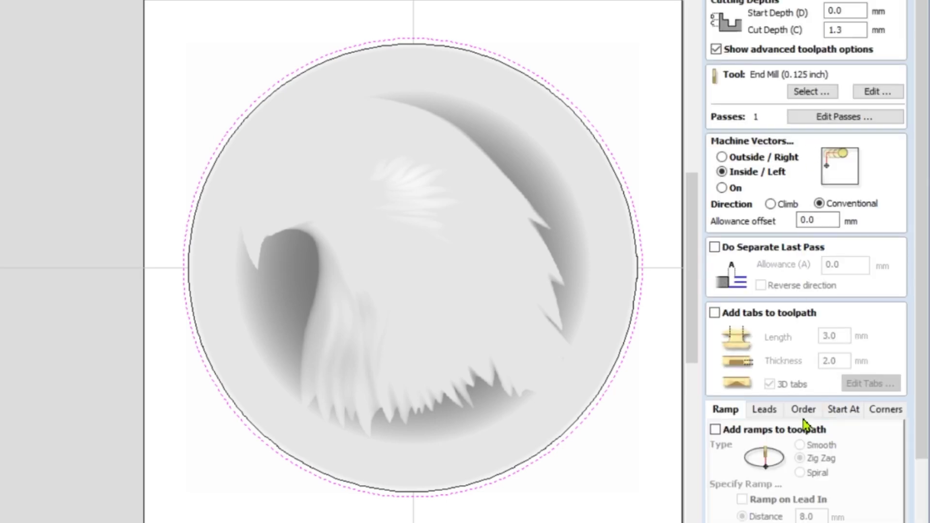
{"action": "scroll", "coordinate": [923, 293], "scroll_direction": "down", "scroll_amount": 3}
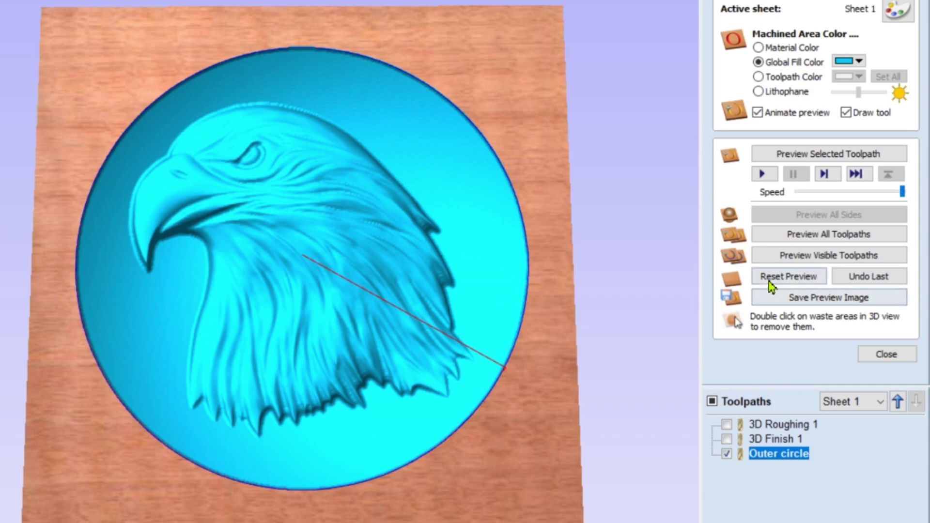
{"action": "left_click", "coordinate": [763, 175]}
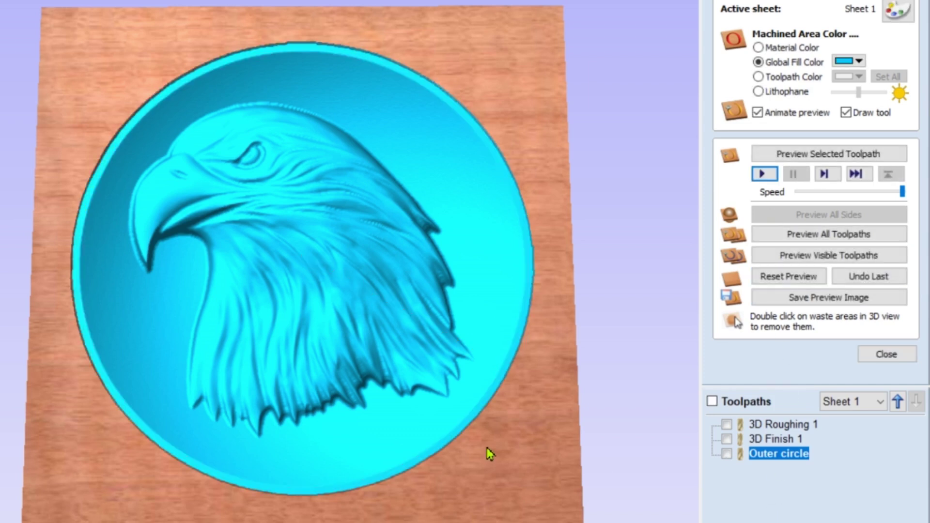